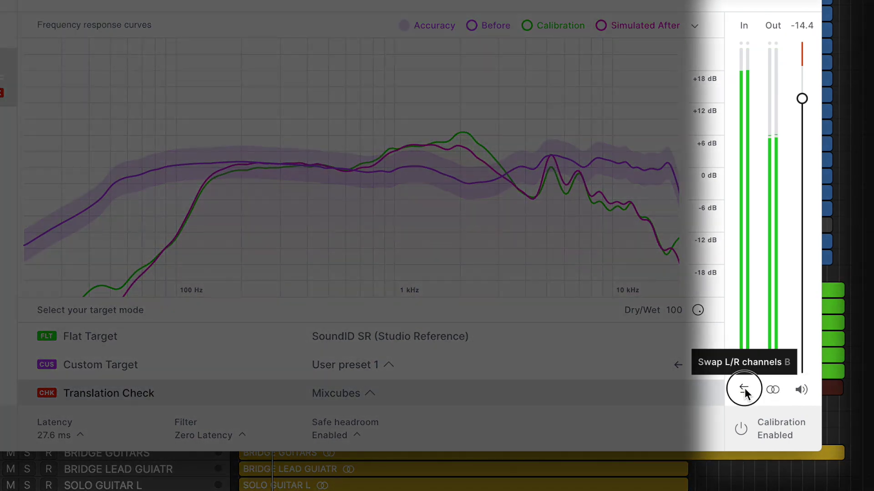
- Swap the left and right channels of the calibrated output
left_click(744, 392)
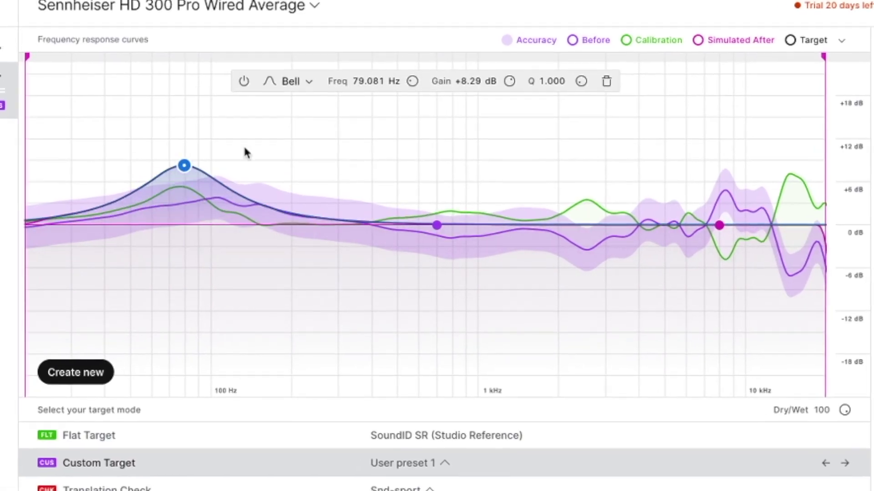
- Shape the custom target's low bell filter to a boost of about +4.23 dB at about 86 Hz
left_click(302, 111)
left_click(336, 168)
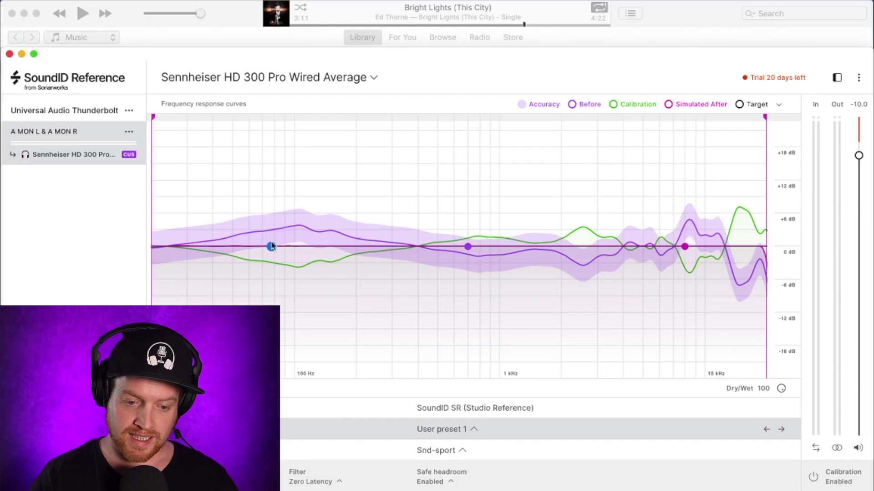
left_click_drag(271, 246, 283, 223)
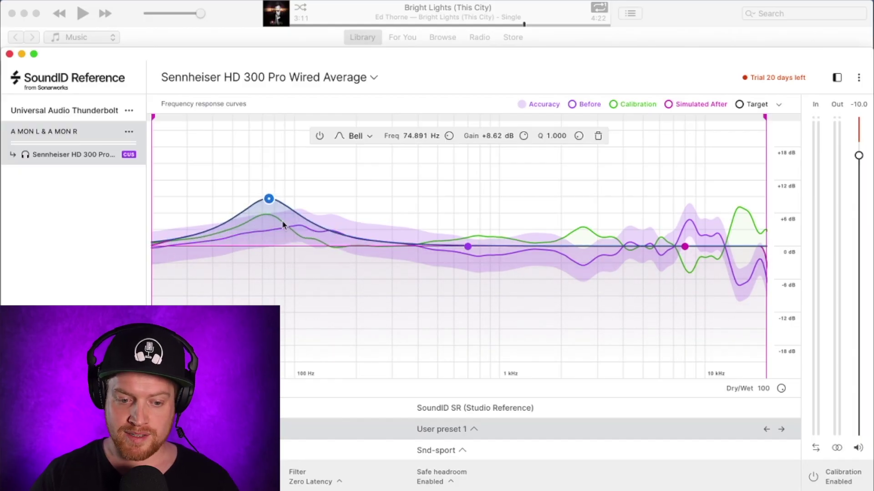
- Try the low shelf and high shelf shapes on the bass filter, and return it to a bell
left_click(367, 135)
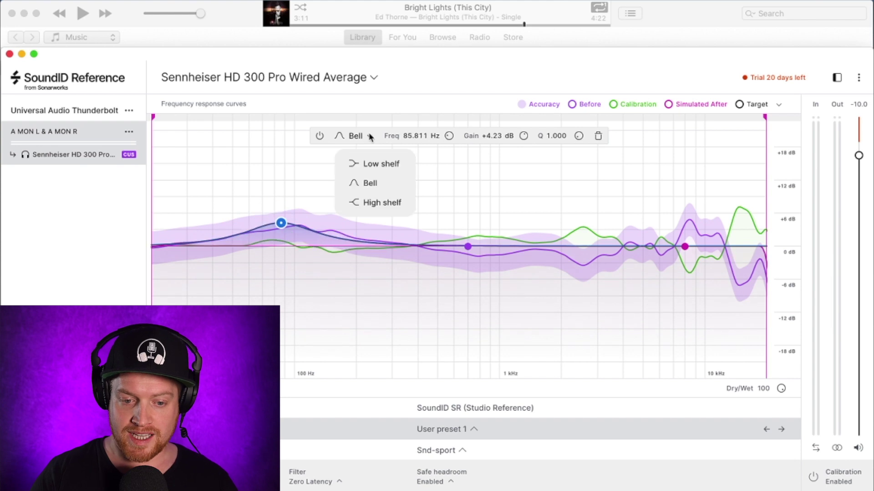
left_click(369, 164)
left_click(402, 137)
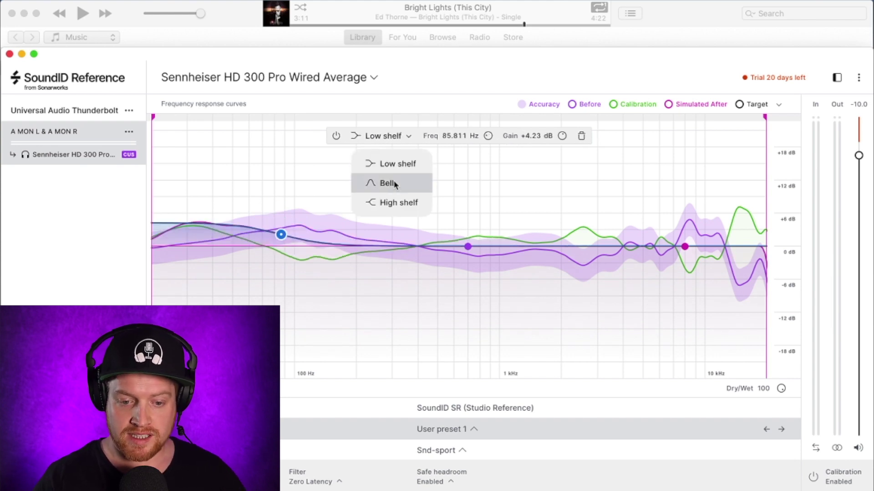
left_click(394, 204)
left_click(410, 144)
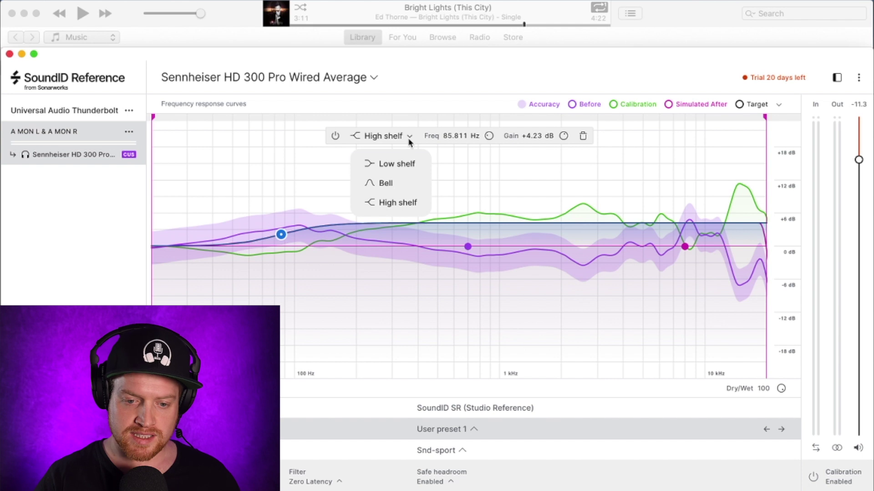
left_click(385, 183)
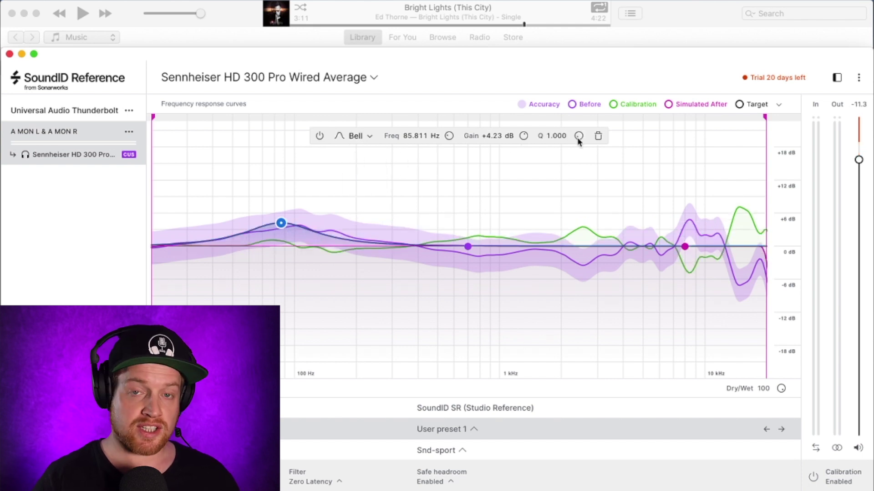
- Sharpen the bell filter to a Q of 3.598, raise its gain to about +6 dB, and delete the filter
left_click_drag(577, 120, 576, 124)
scroll(523, 138, "up", 4)
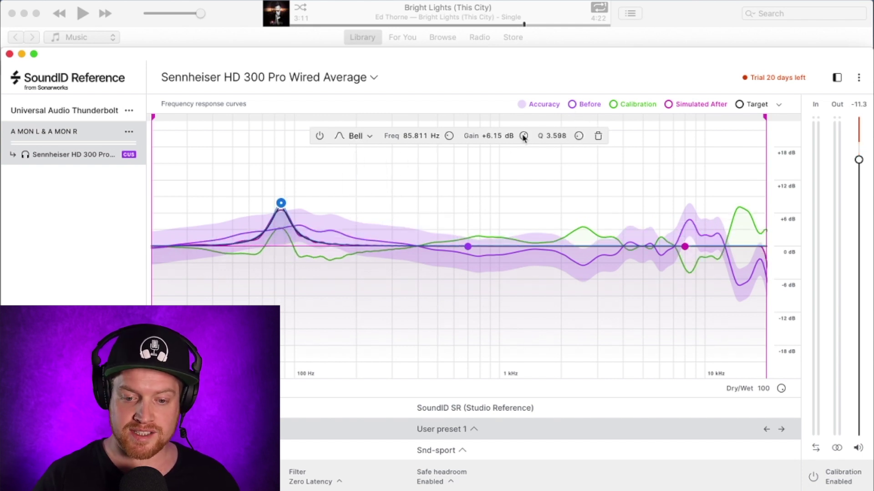
left_click(597, 137)
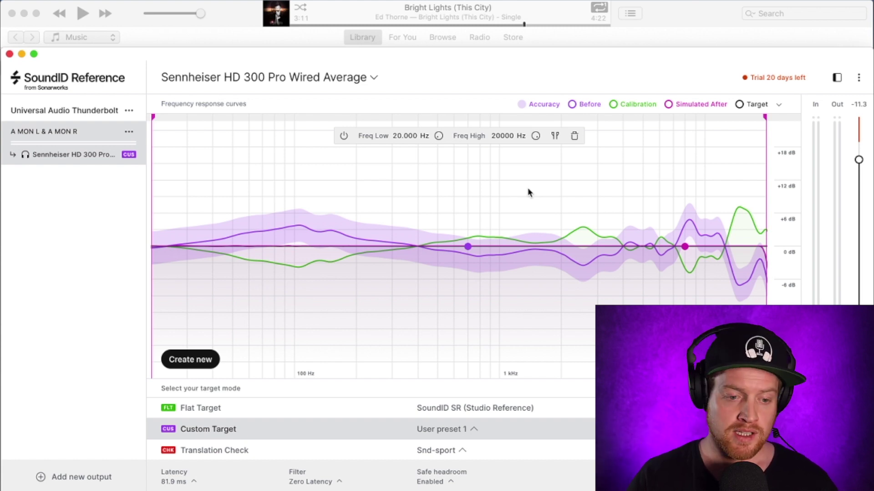
- Narrow the custom target's calibrated range by raising its low frequency limit past 399.51 Hz and lowering its high frequency limit
left_click_drag(153, 117, 420, 133)
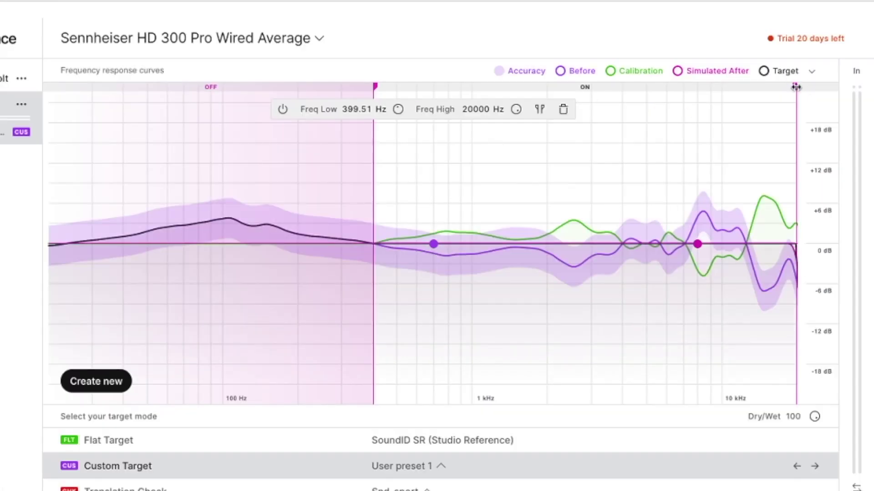
left_click_drag(376, 84, 544, 86)
left_click_drag(727, 87, 622, 94)
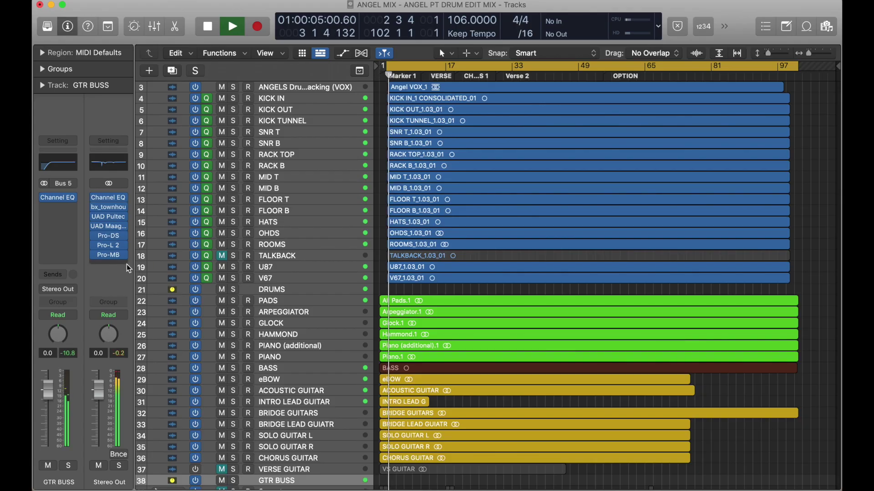
- In Logic Pro, insert the Sonarworks SoundID Reference AU plug-in after Pro-MB on the Stereo Out channel
left_click(109, 255)
mouse_move(201, 469)
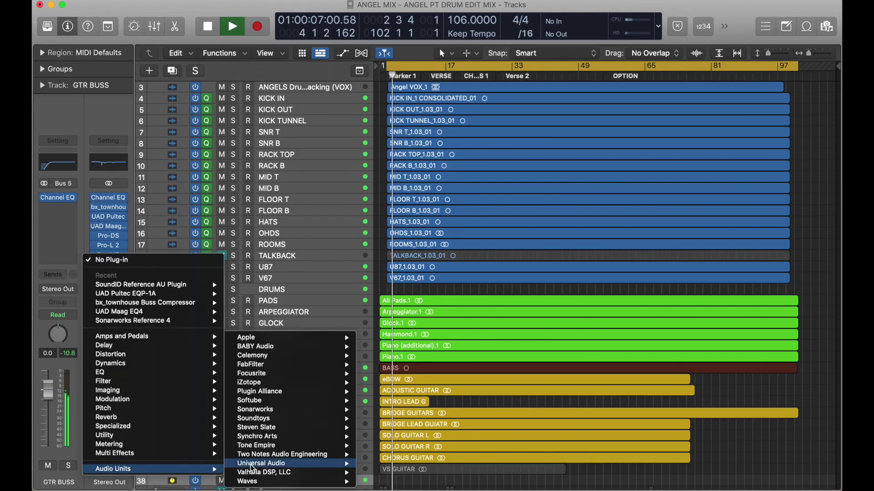
mouse_move(319, 410)
mouse_move(455, 419)
left_click(522, 418)
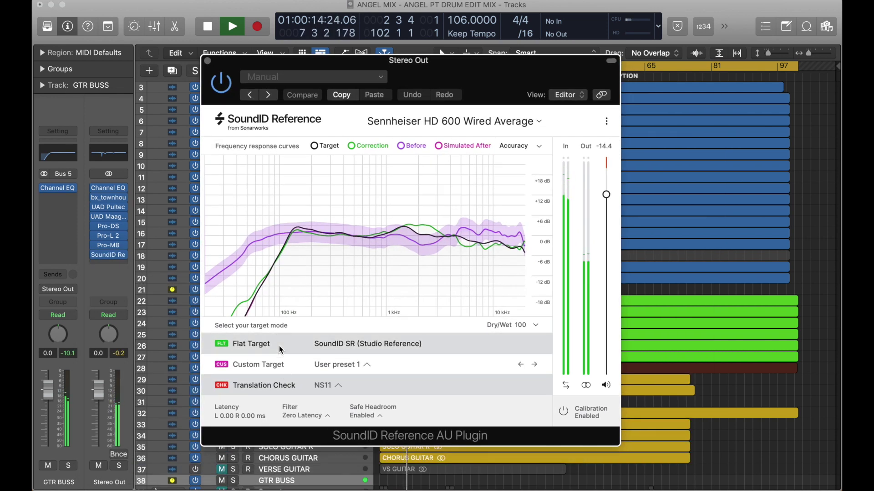
- Audition the Car 1 and In-ear Average presets in the plug-in's Translation Check
left_click(334, 387)
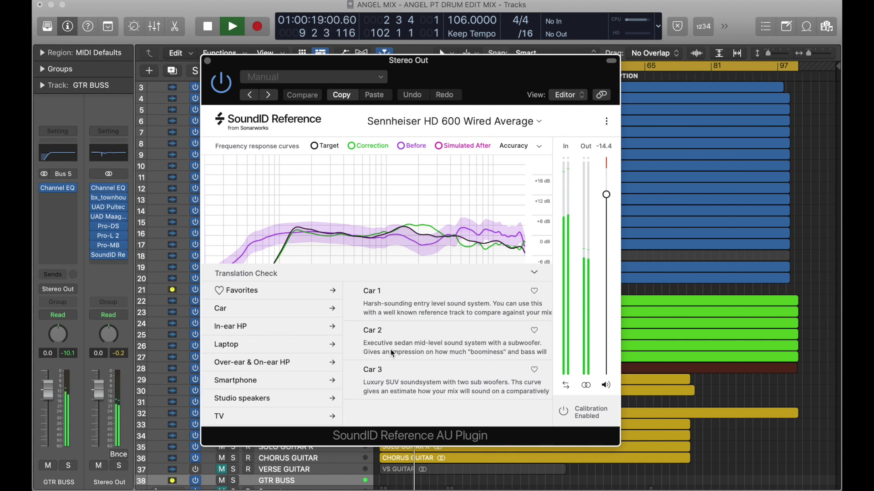
left_click(397, 308)
left_click(293, 330)
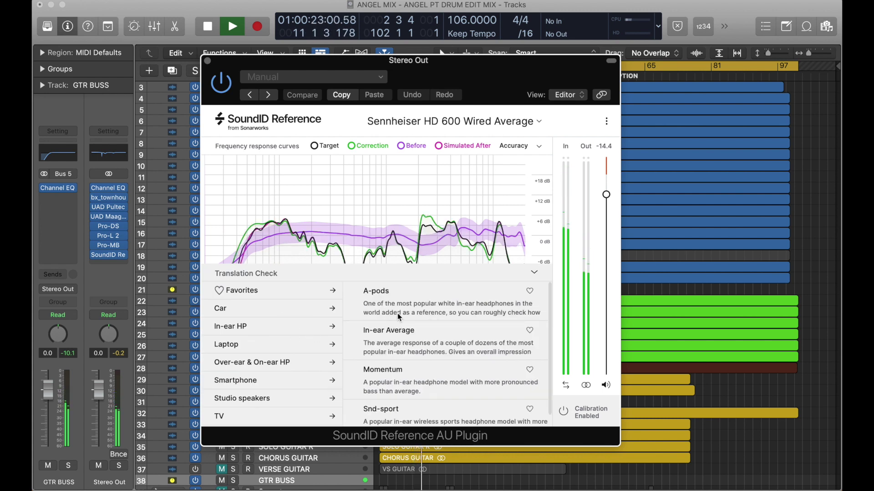
left_click(389, 339)
- Audition the MB Professional 15'' laptop preset, the first smartphone preset and the second studio speaker preset in Translation Check
left_click(317, 345)
left_click(387, 376)
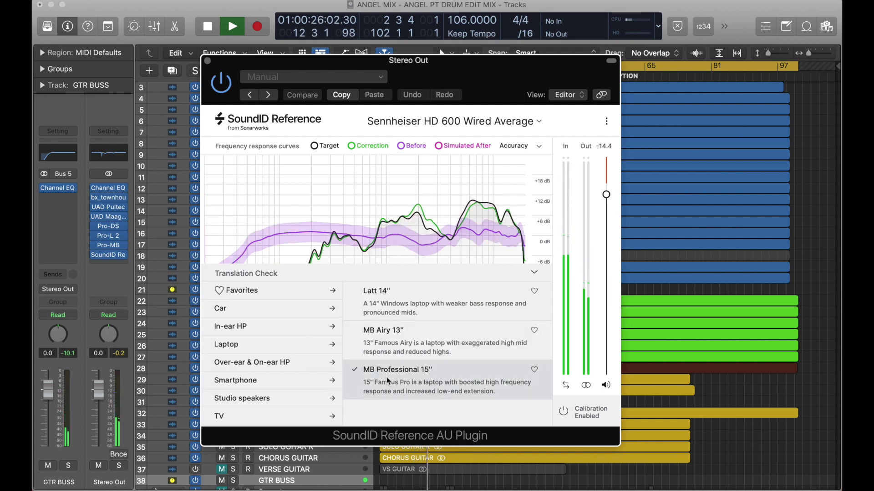
left_click(316, 382)
left_click(394, 312)
left_click(298, 399)
left_click(402, 343)
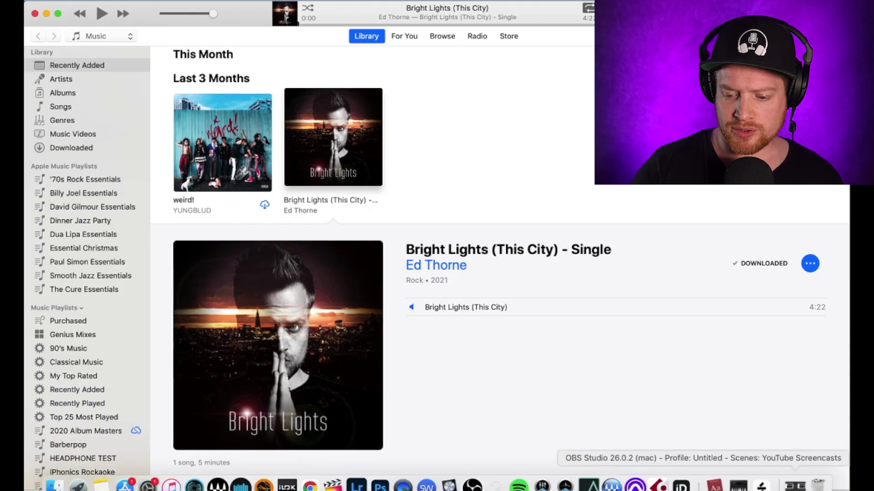
- Switch from Music to the standalone SoundID Reference app and turn calibration off
left_click(761, 486)
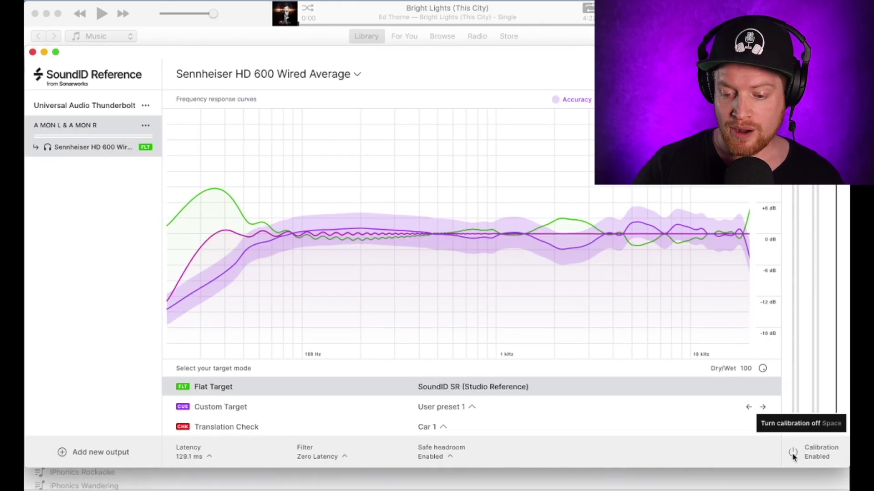
left_click(792, 454)
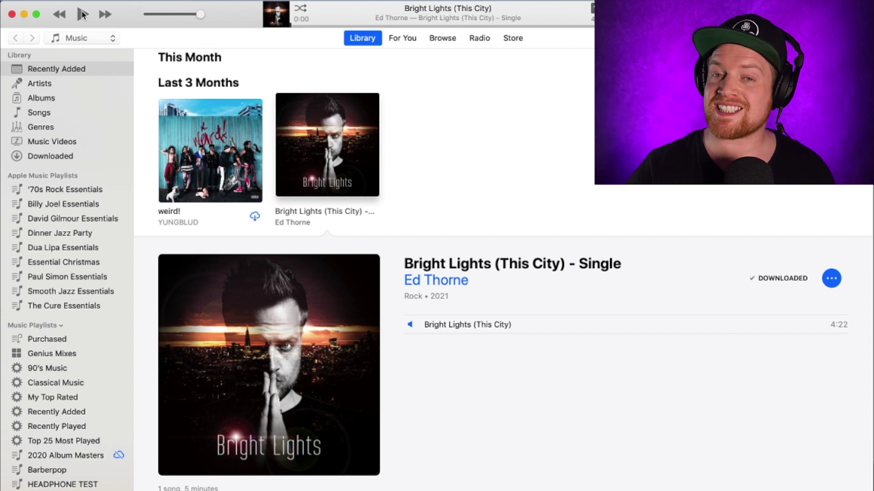
- Play "Bright Lights (This City)" in Music and compare it with SoundID Reference calibration on and off, leaving calibration enabled
left_click(82, 14)
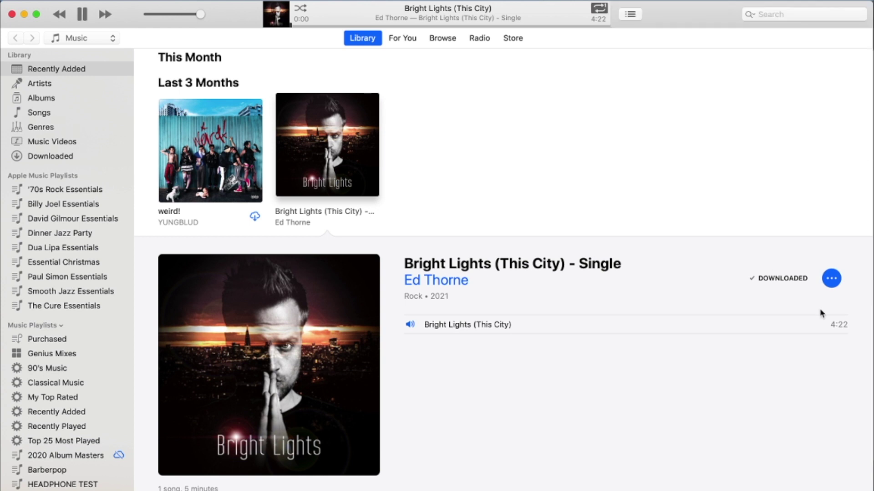
left_click(779, 490)
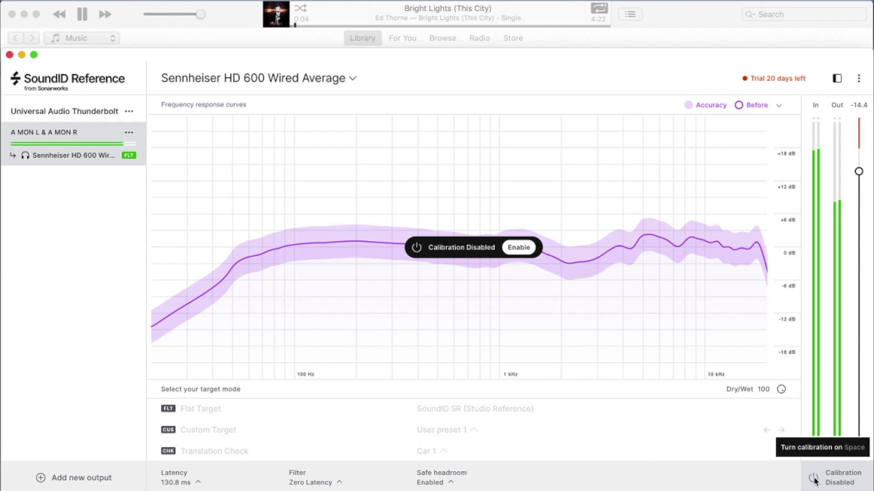
left_click(814, 478)
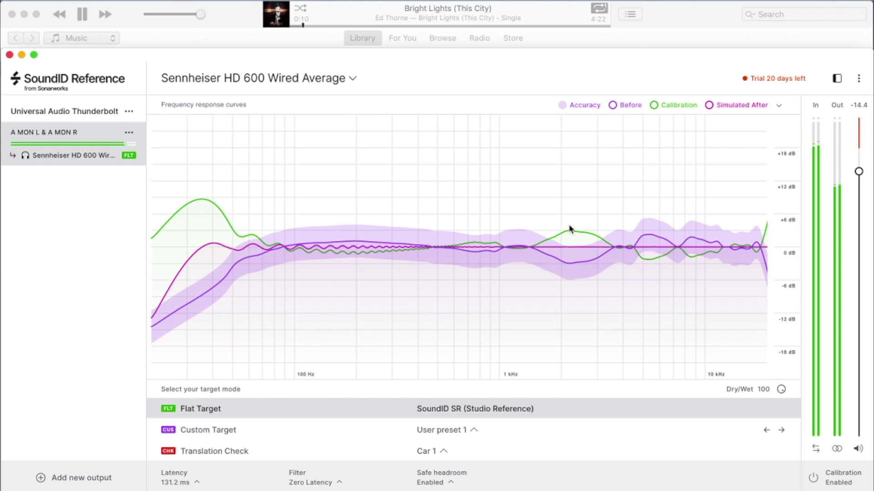
left_click(814, 479)
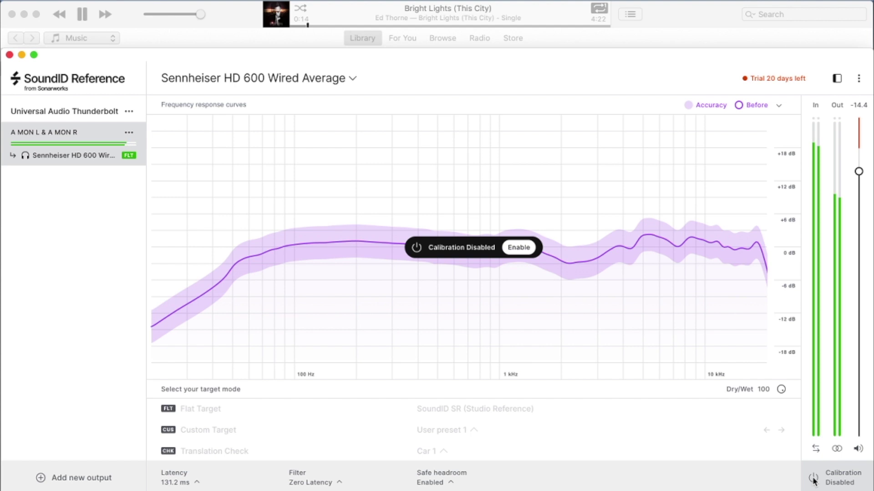
left_click(813, 478)
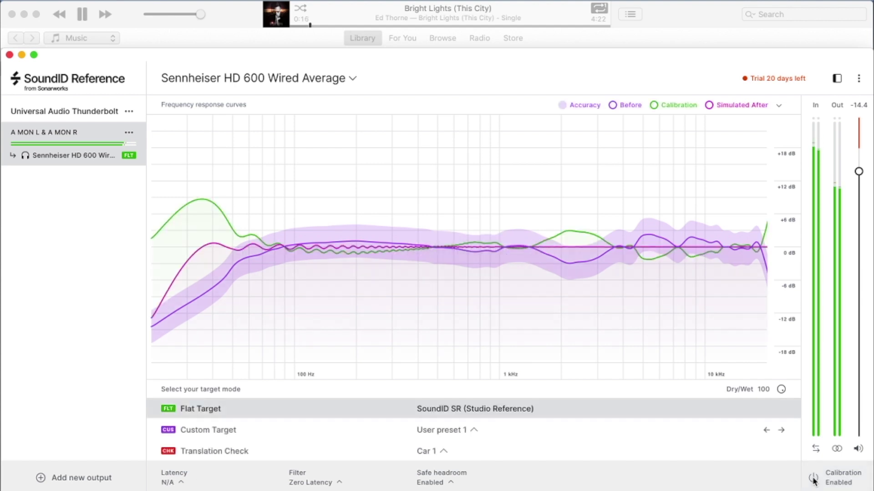
- Switch the target mode to Translation Check and audition the Car 2 and Car 3 simulations
left_click(211, 452)
left_click(435, 451)
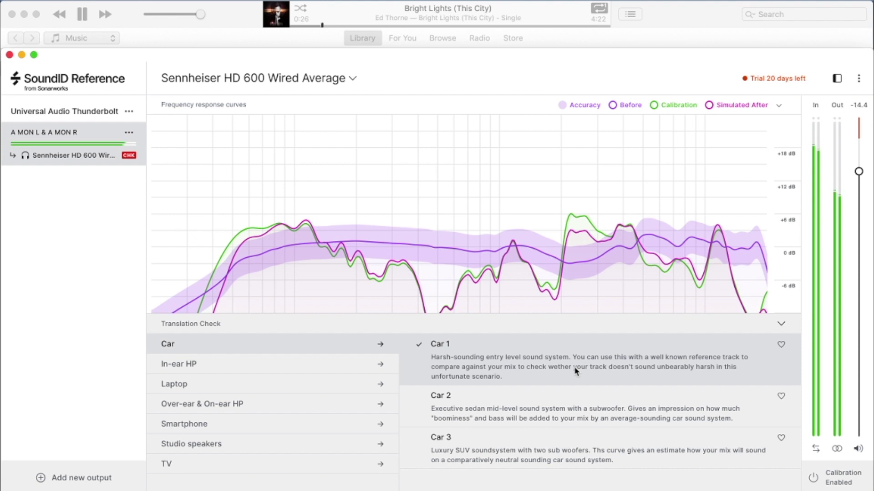
left_click(544, 415)
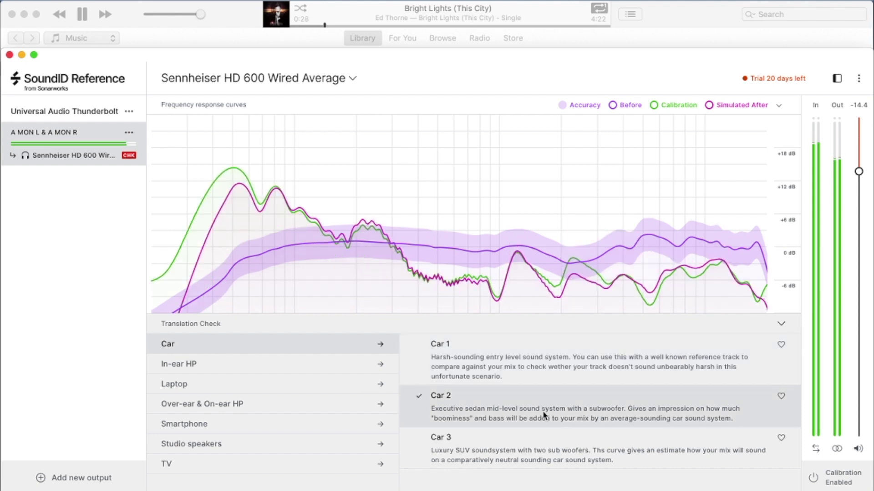
left_click(546, 451)
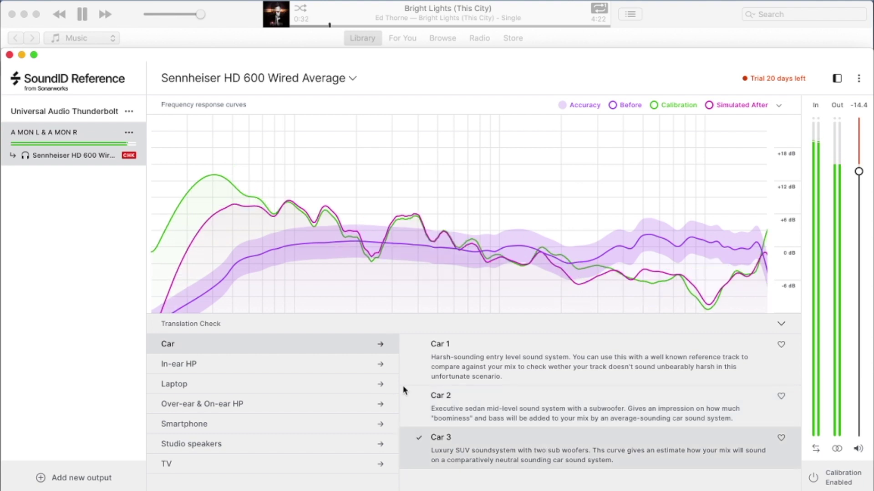